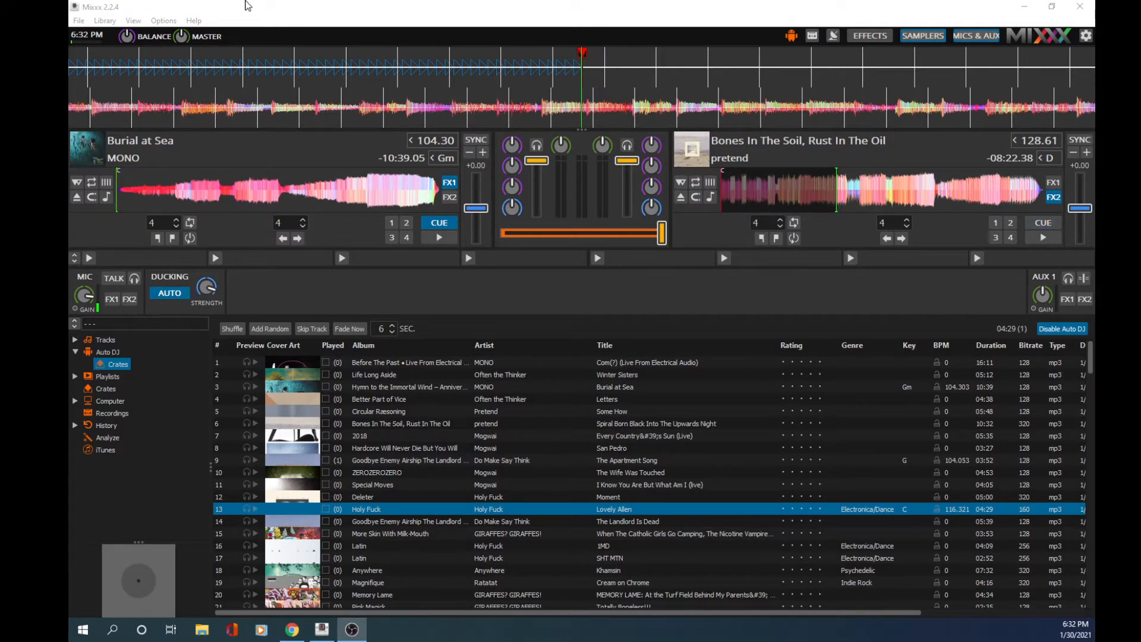
Assign Line (2- USB AUDIO CODEC) as the Microphone 1 input in the sound hardware preferences and save the setting.
click(159, 22)
mouse_move(131, 20)
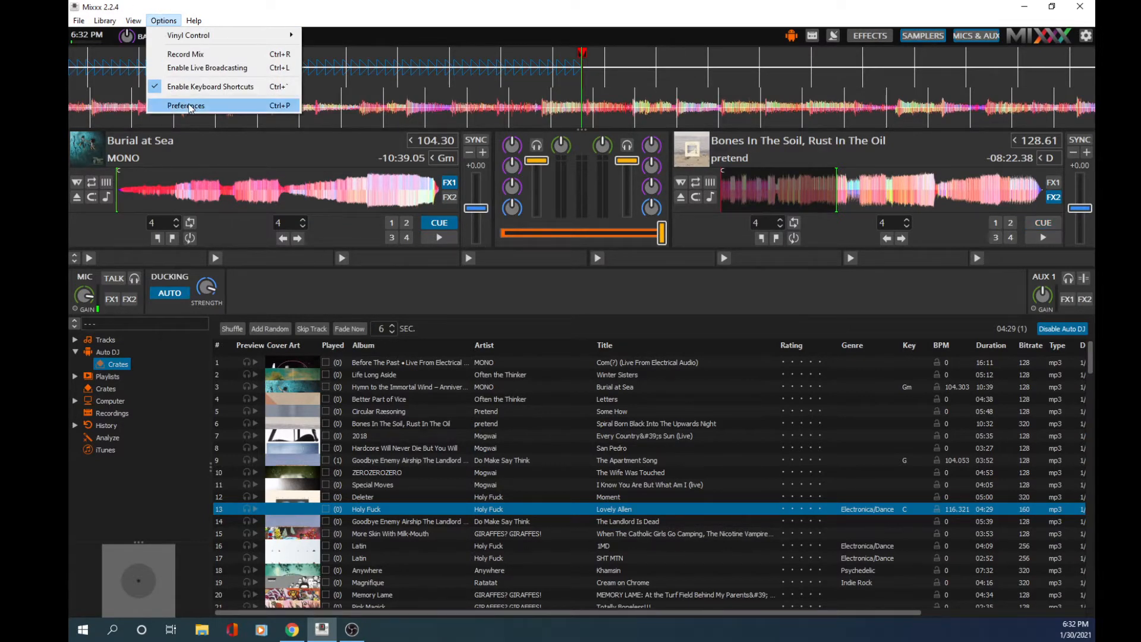
click(188, 107)
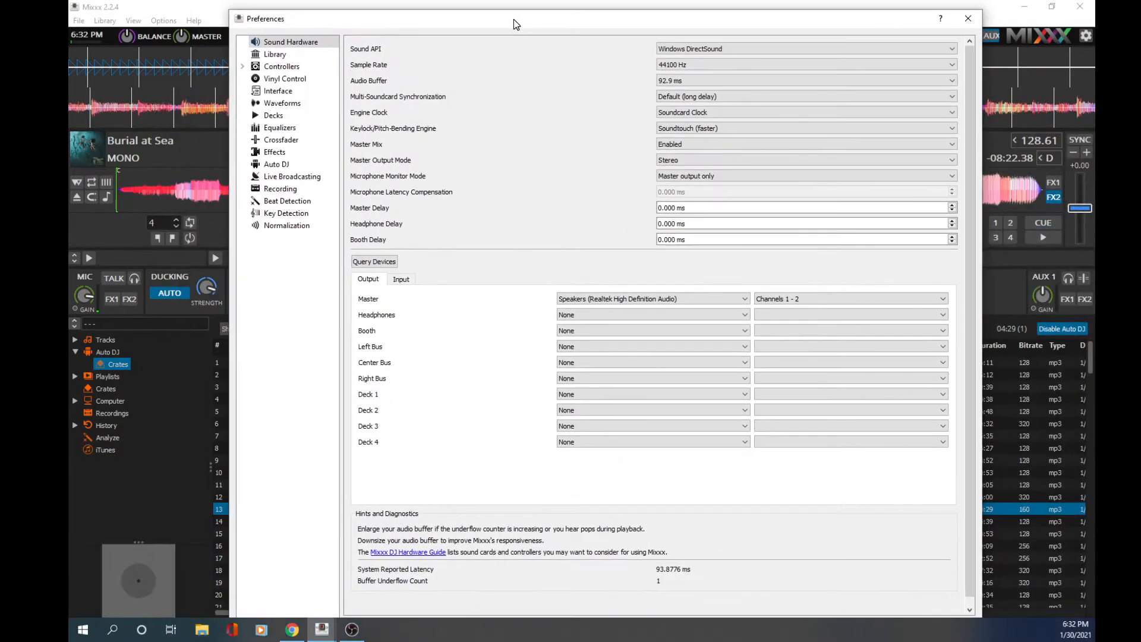
drag(518, 8, 507, 70)
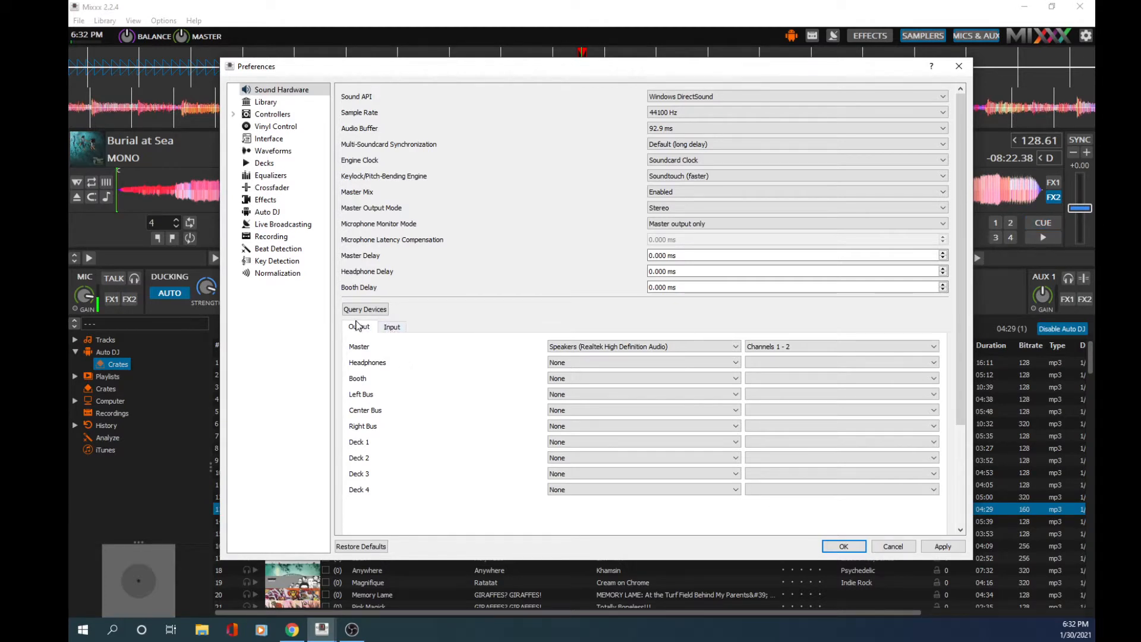
click(392, 327)
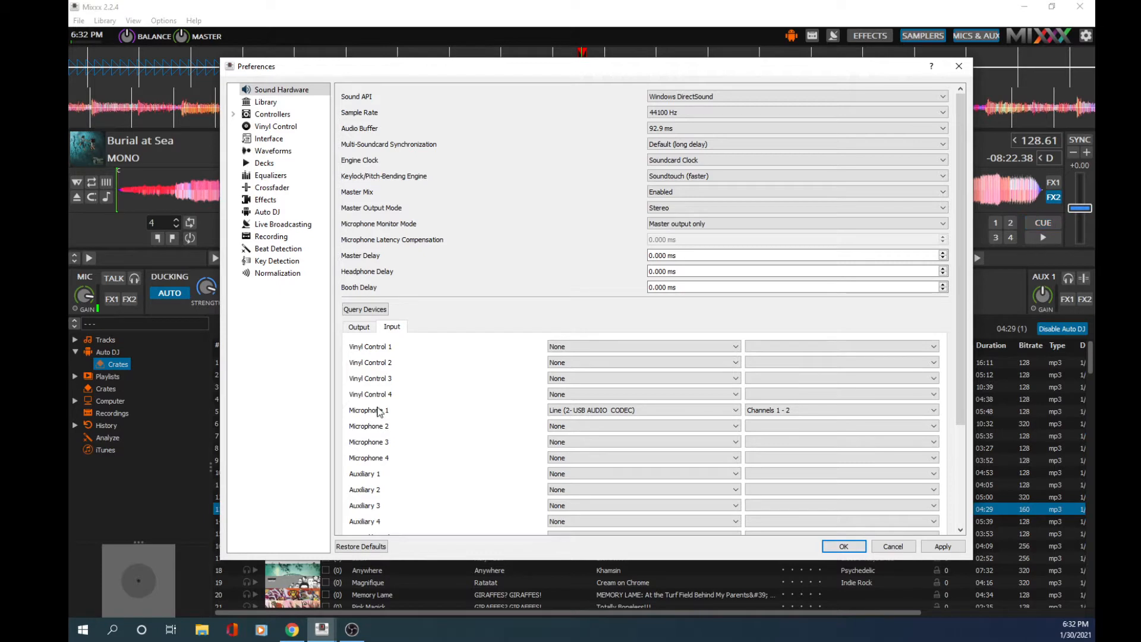
click(737, 415)
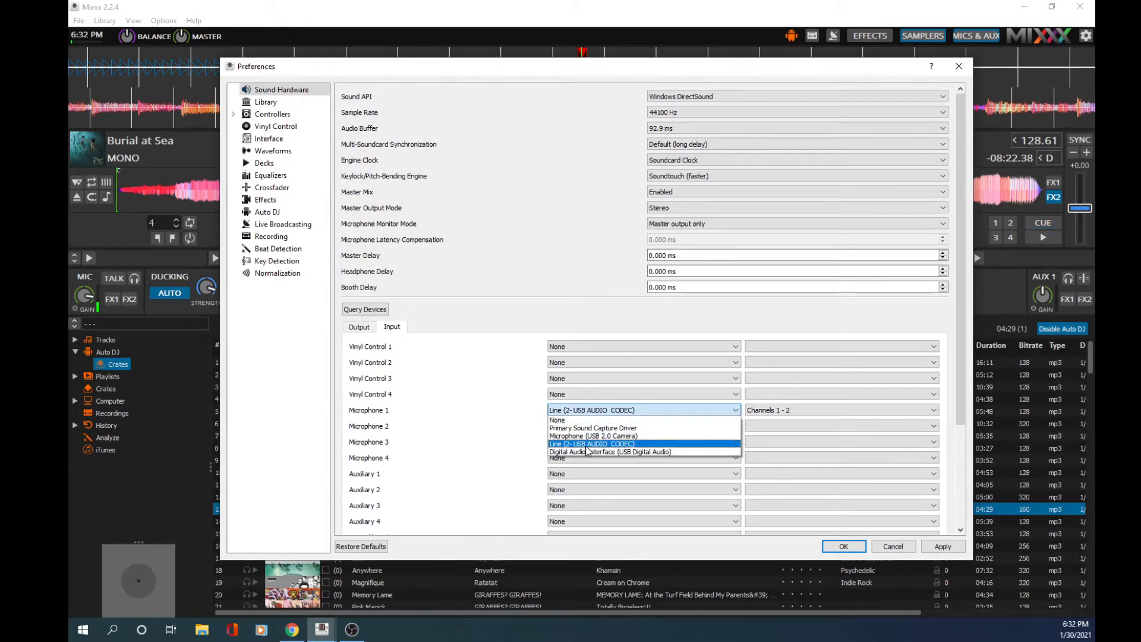
click(603, 445)
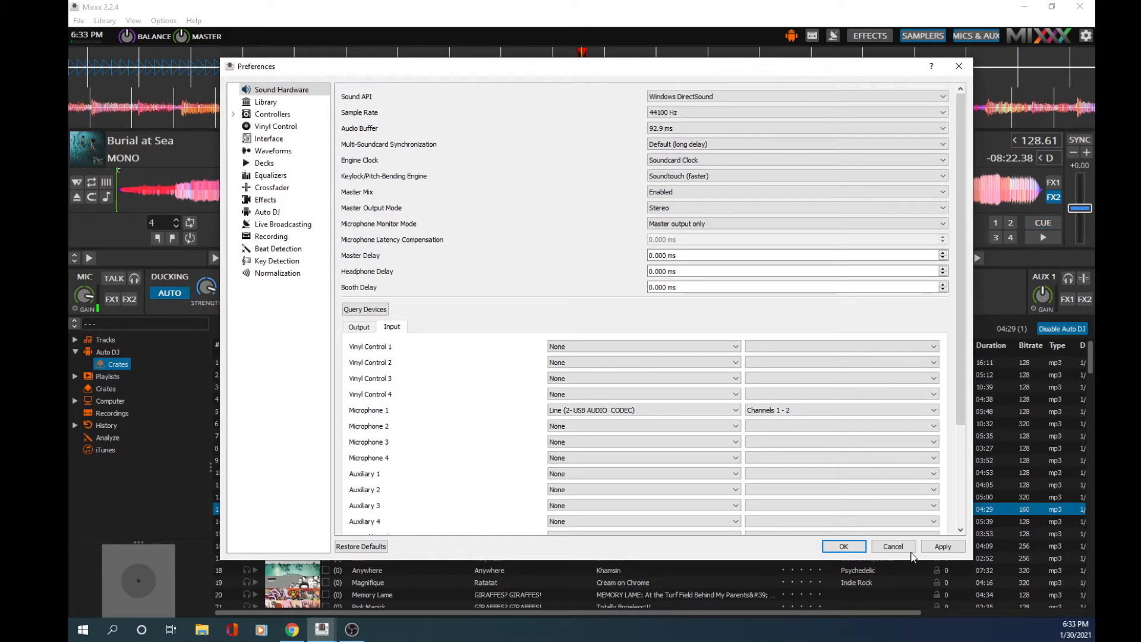
click(843, 545)
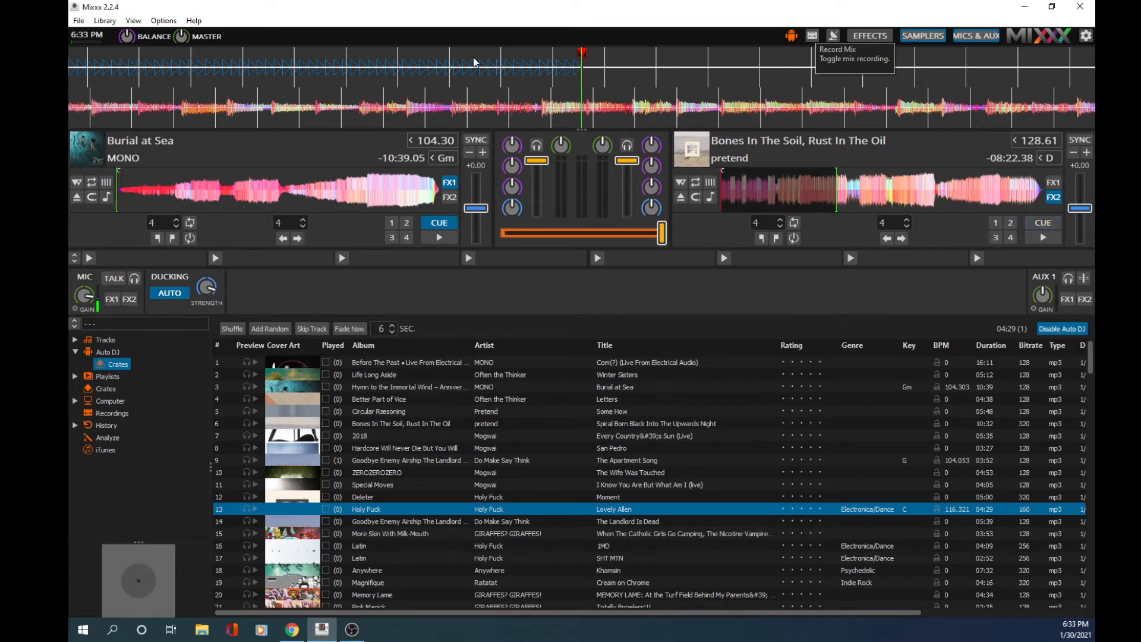
Select MP3 at 128 kbit/s as the output file format in the Recording preferences, leaving the recordings directory selection cancelled.
click(164, 20)
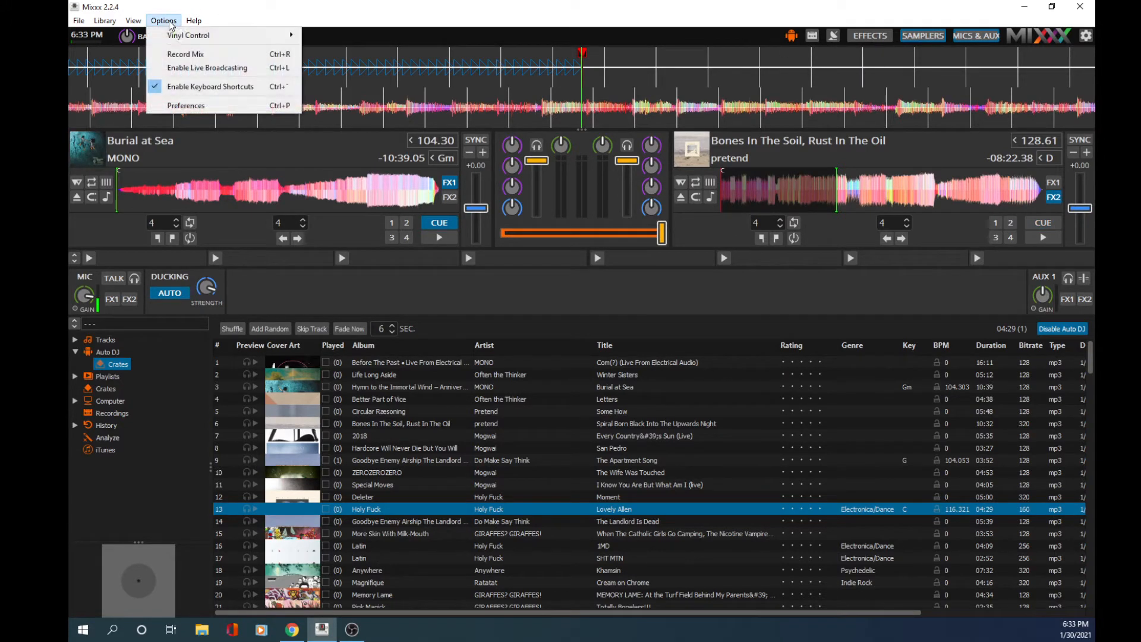
click(208, 105)
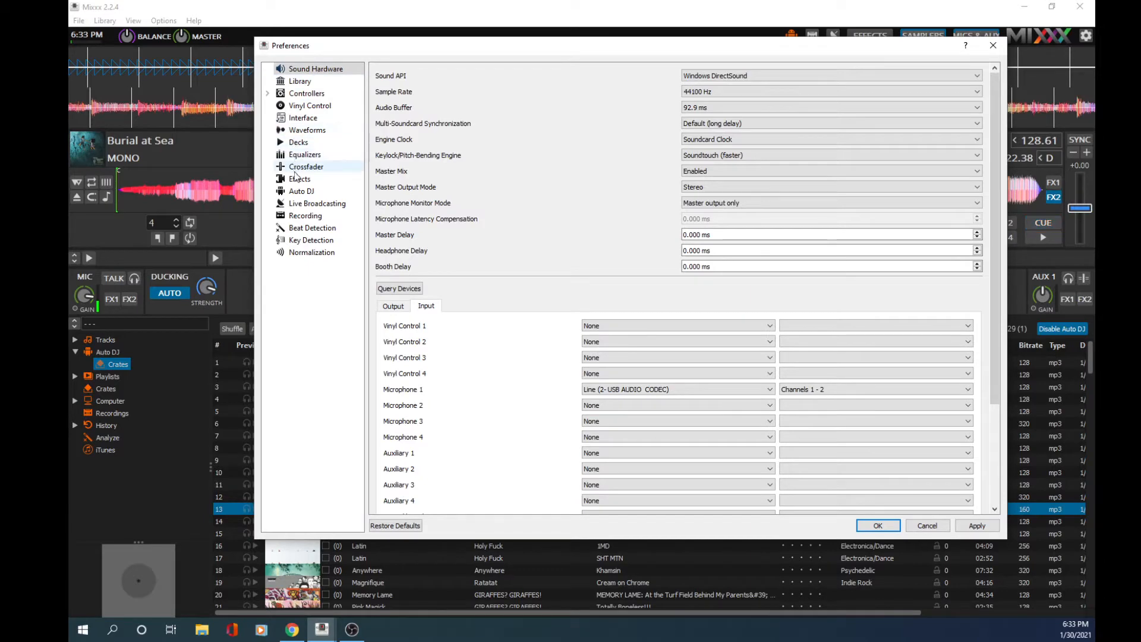
click(307, 218)
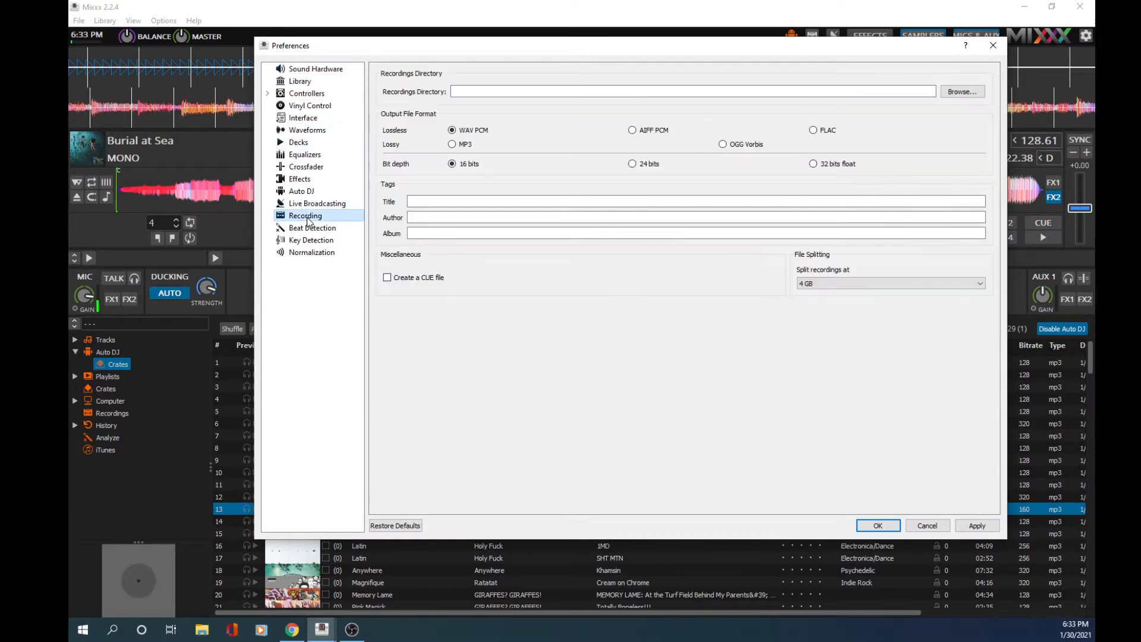
click(951, 90)
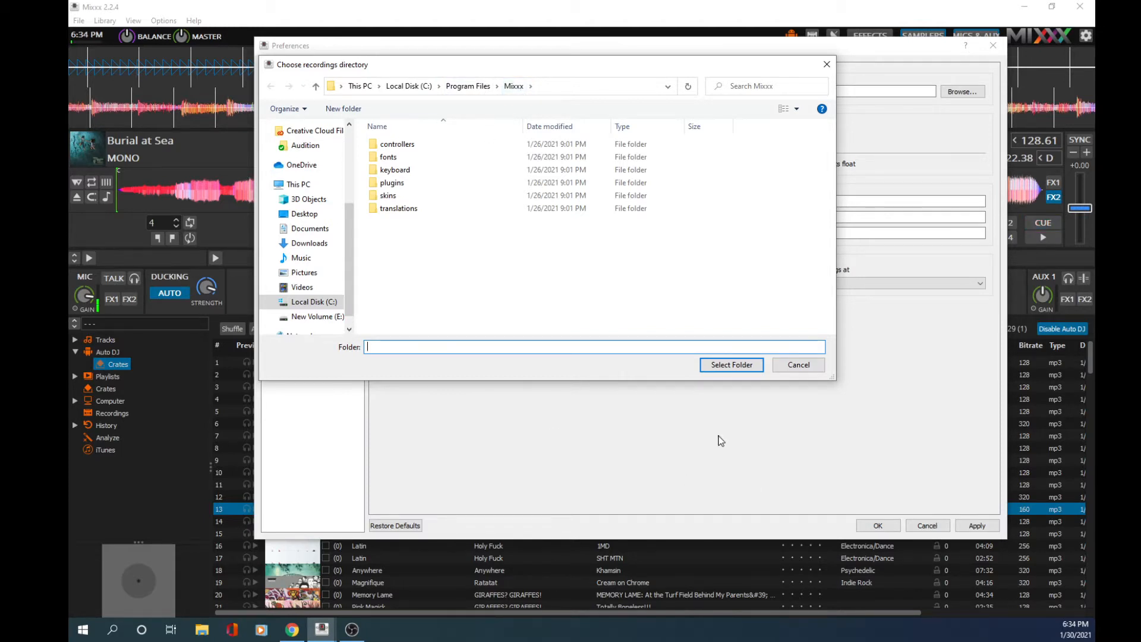
click(793, 366)
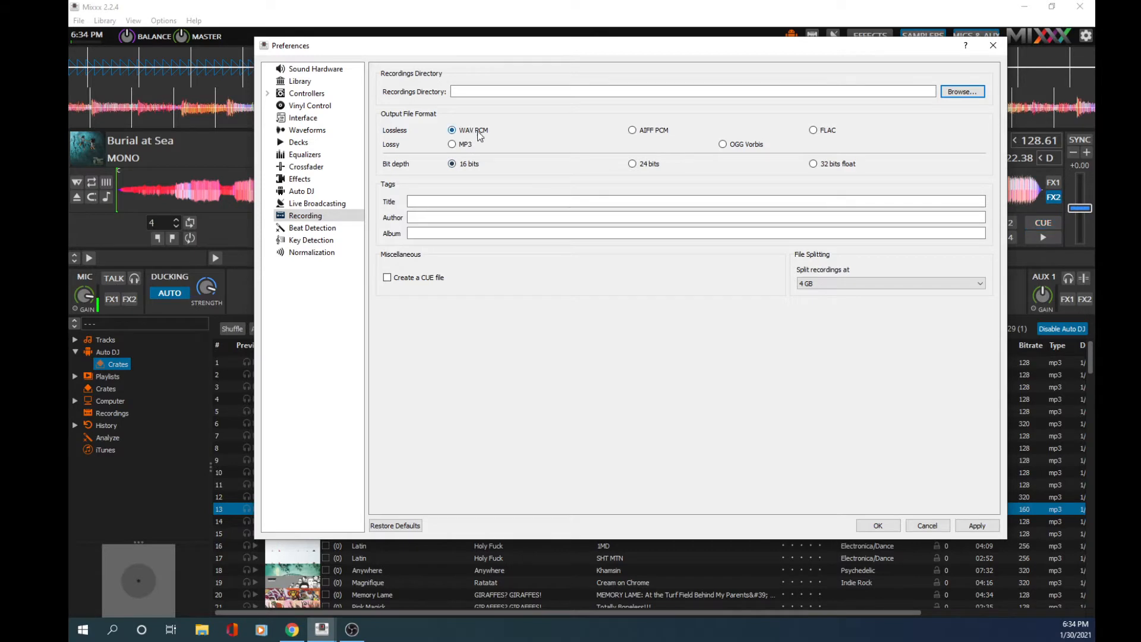
click(452, 144)
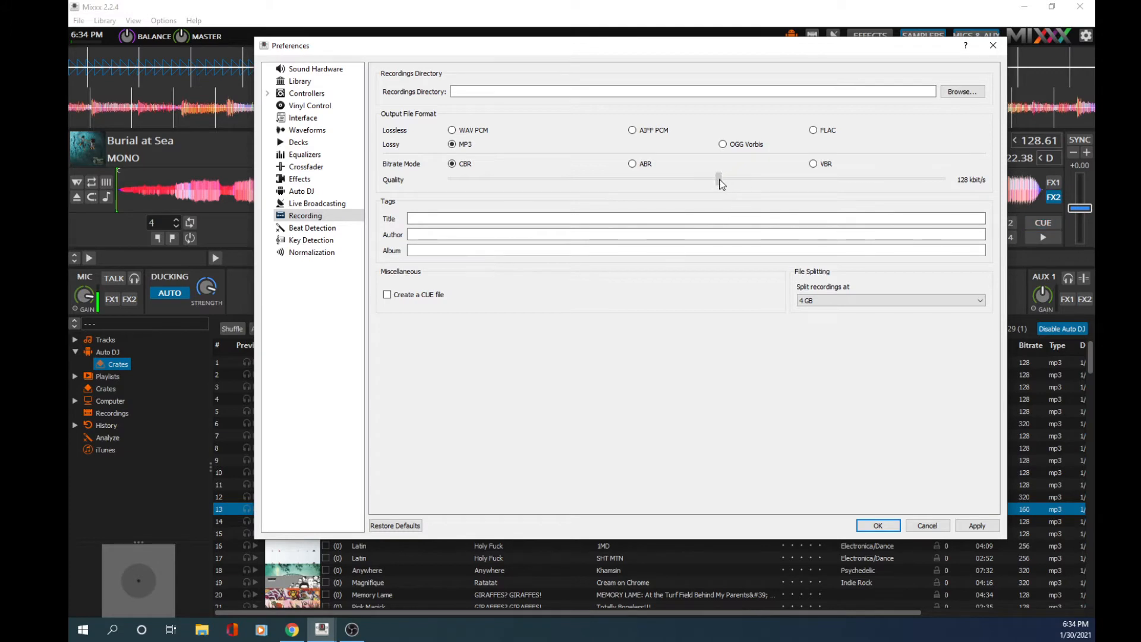
mouse_move(719, 179)
mouse_down()
mouse_move(987, 180)
mouse_move(729, 184)
mouse_up()
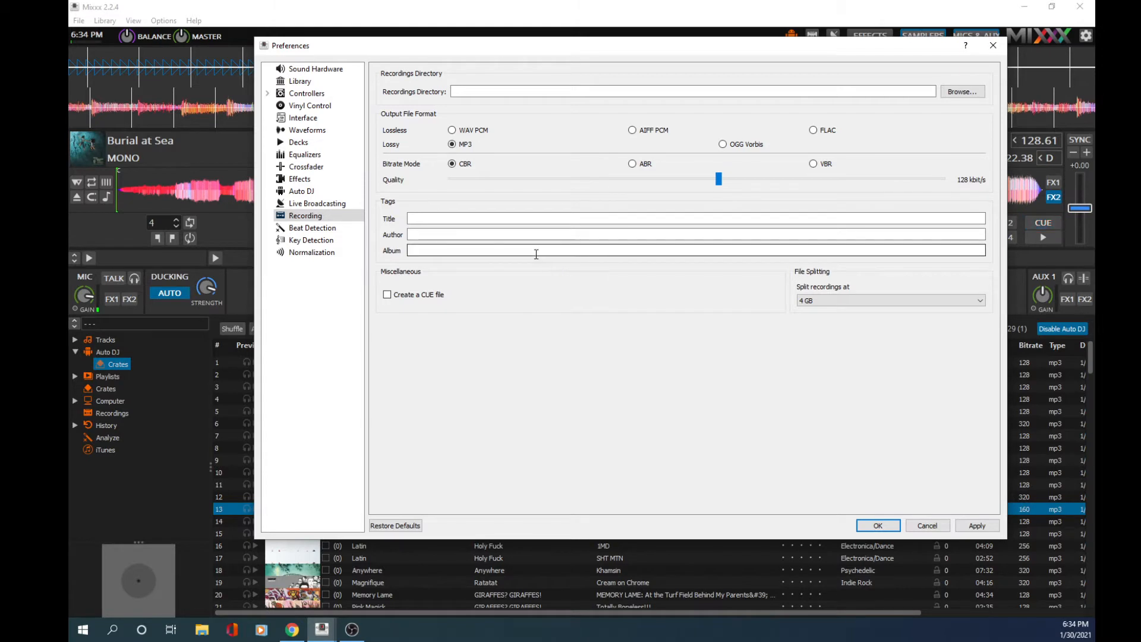
Review the MAM Show server connection settings in the Live Broadcasting preferences, and close the preferences without saving.
click(319, 206)
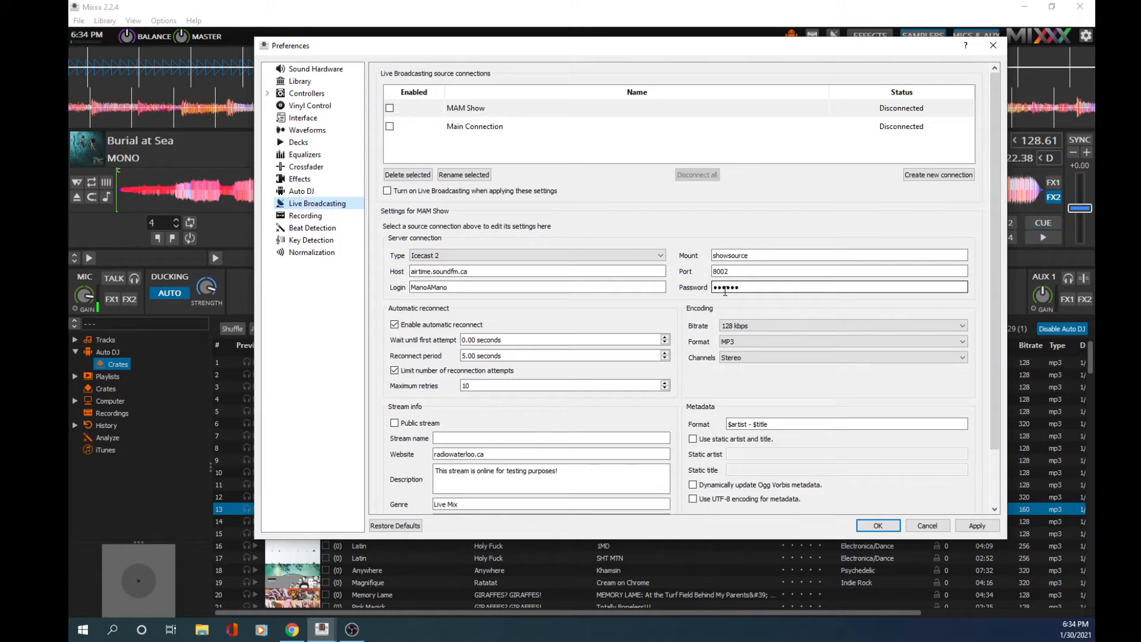
click(450, 287)
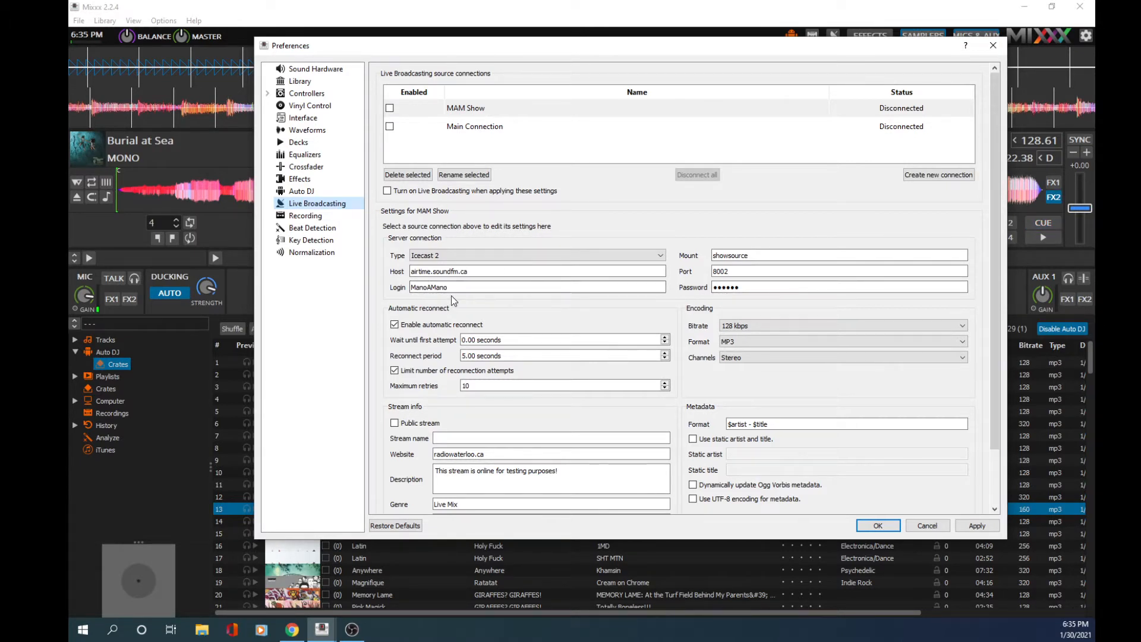
click(926, 526)
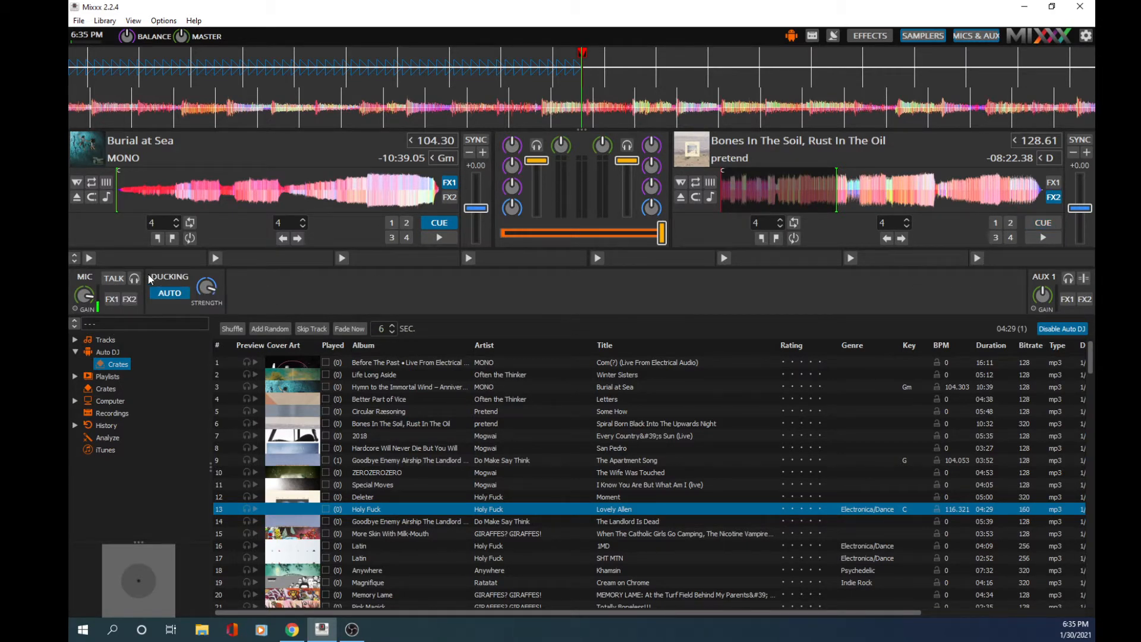
Test automatic ducking by turning on the microphone and briefly playing Bones In The Soil, Rust In The Oil.
click(108, 279)
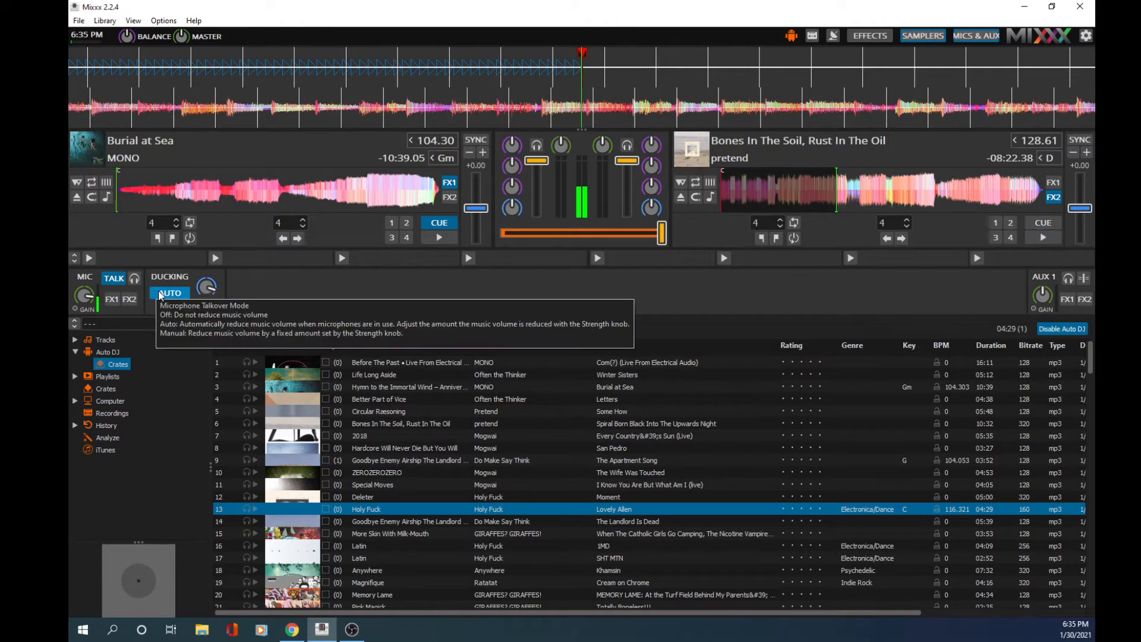
click(1039, 237)
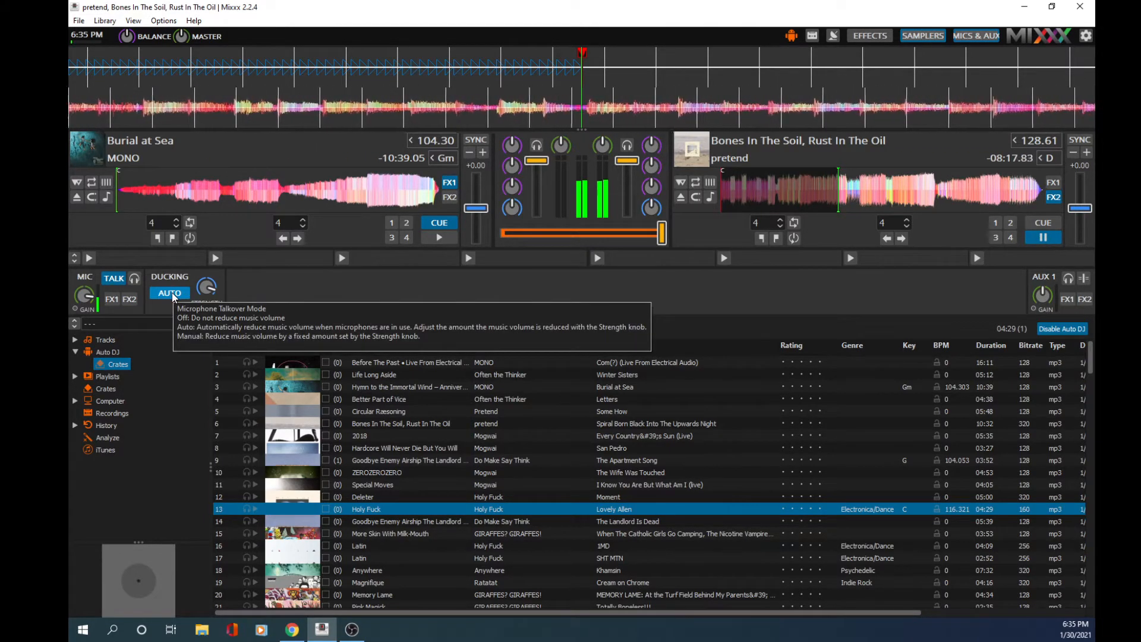
click(1043, 237)
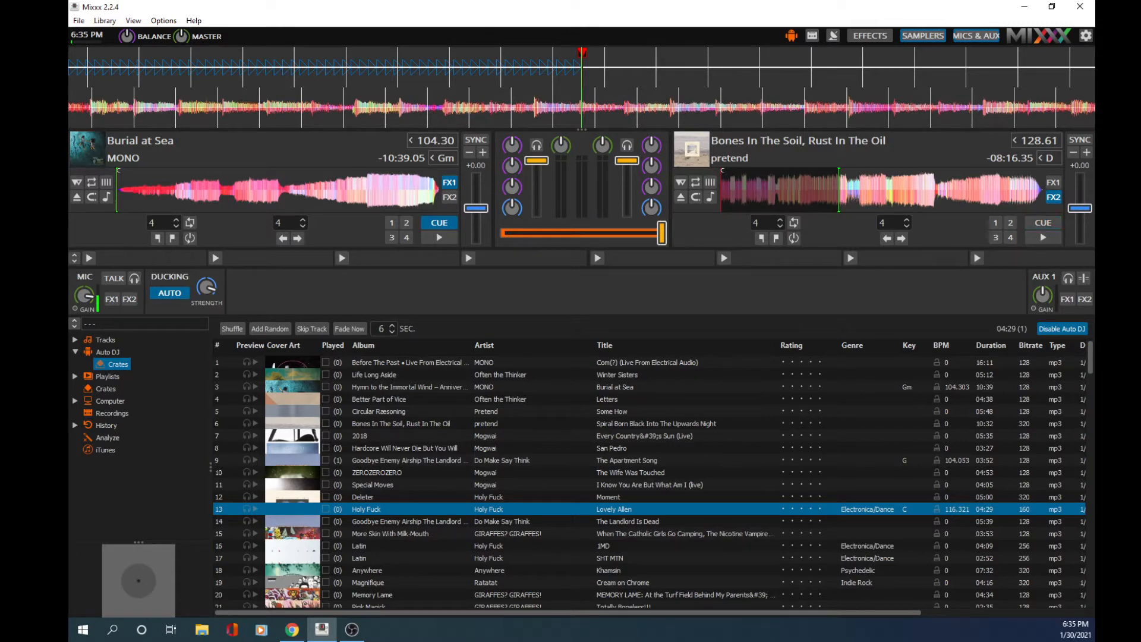
Adjust the microphone's ducking strength.
key(alt+Tab)
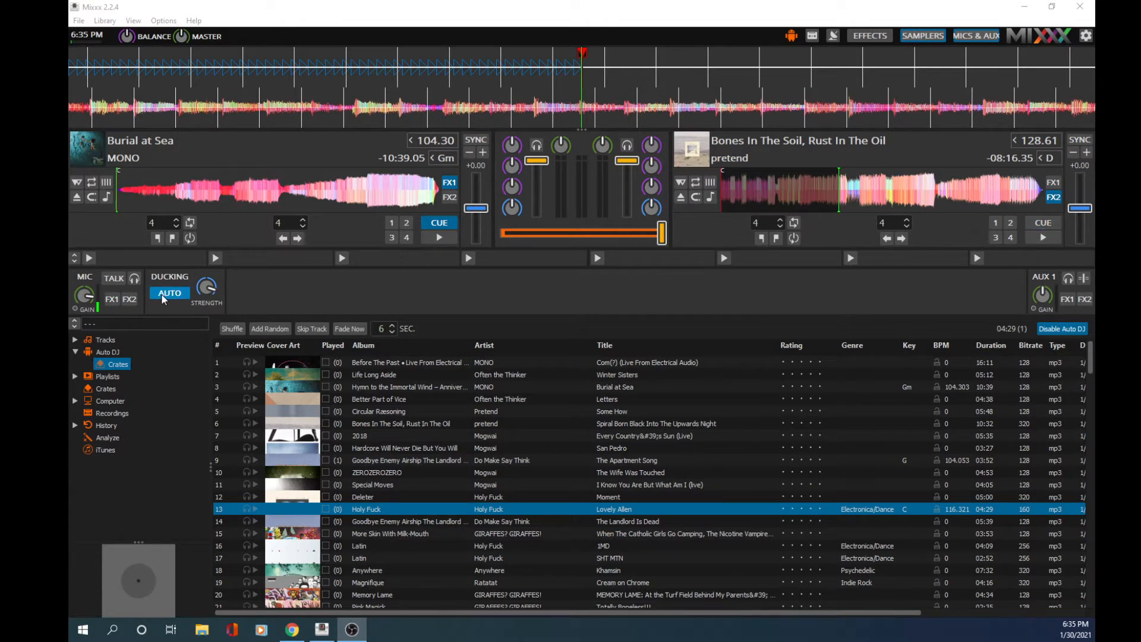
click(206, 290)
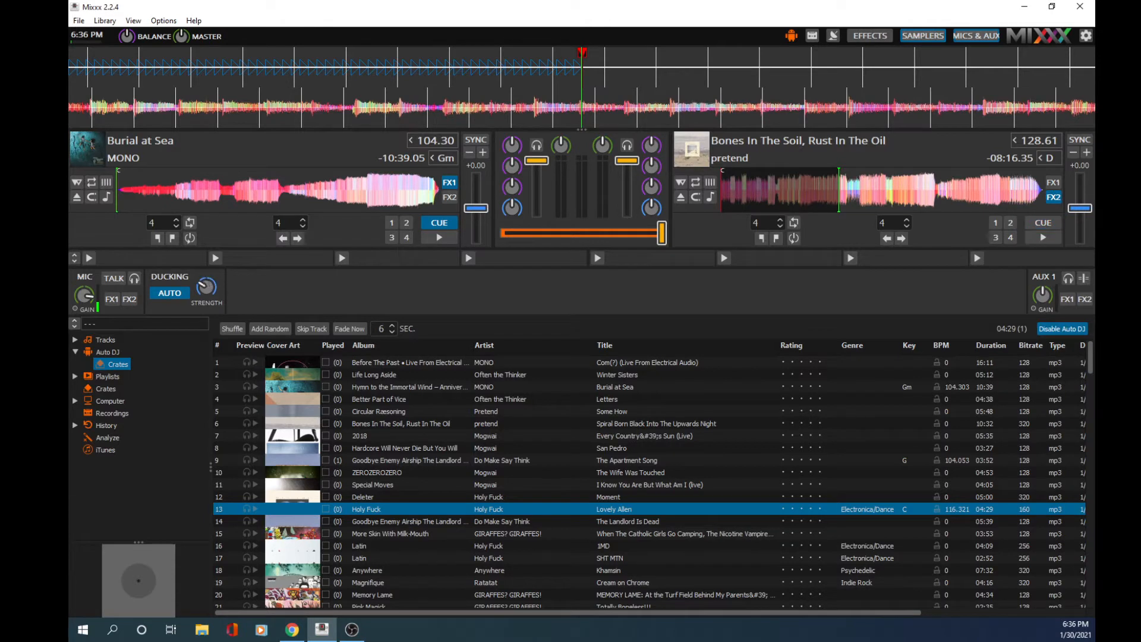
drag(206, 289, 206, 270)
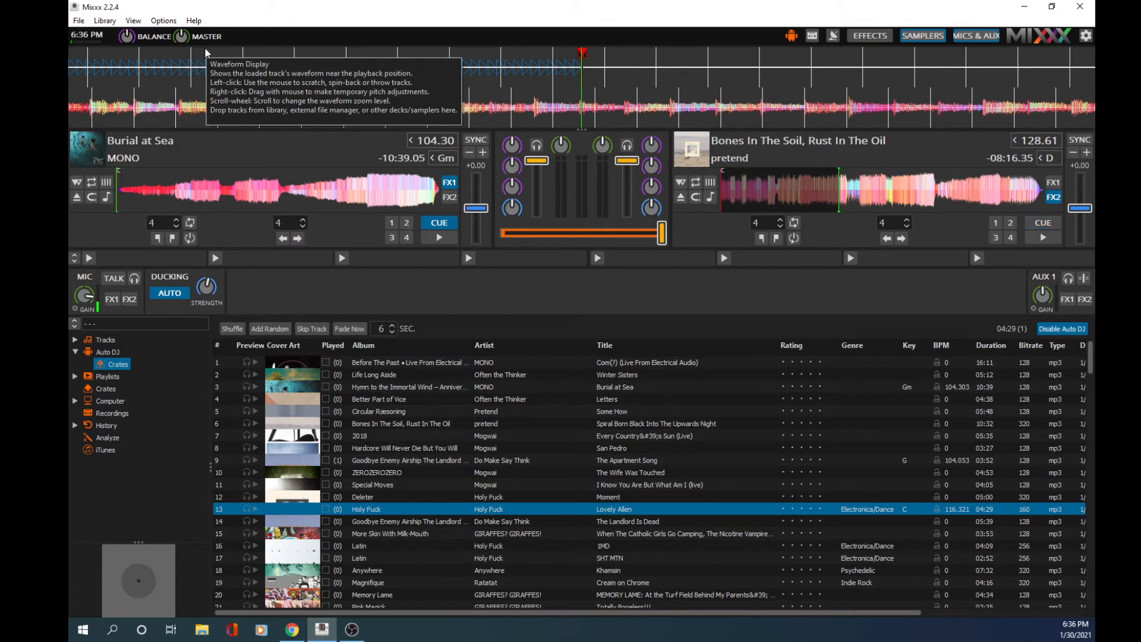
Return to the sound hardware preferences, reselect Line (2- USB AUDIO CODEC) for Microphone 1 and confirm.
click(164, 21)
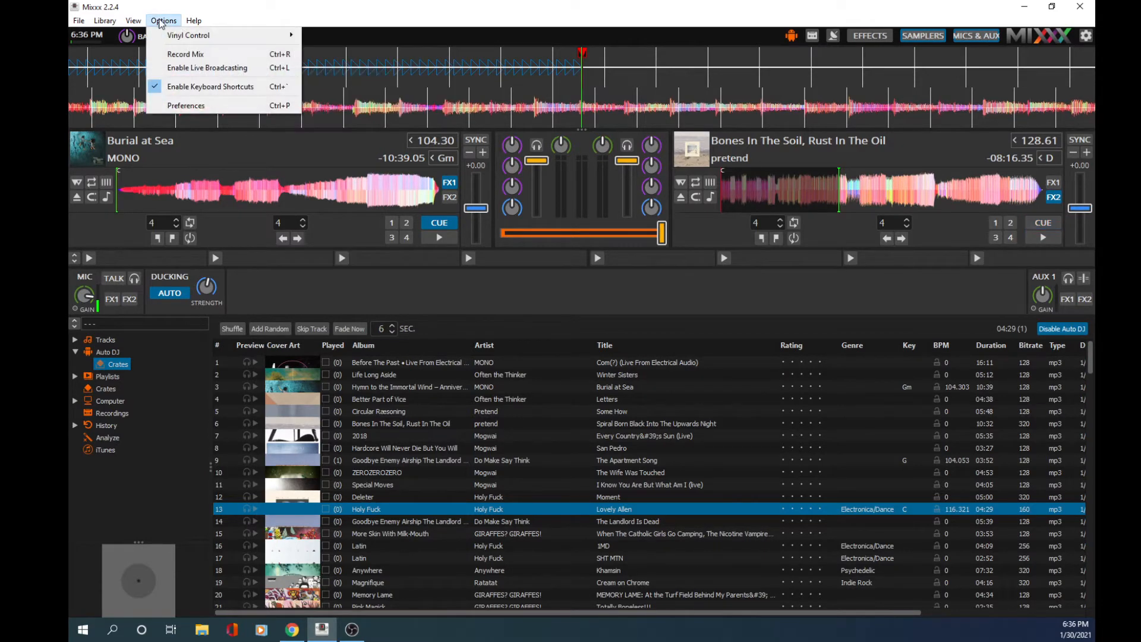
click(206, 105)
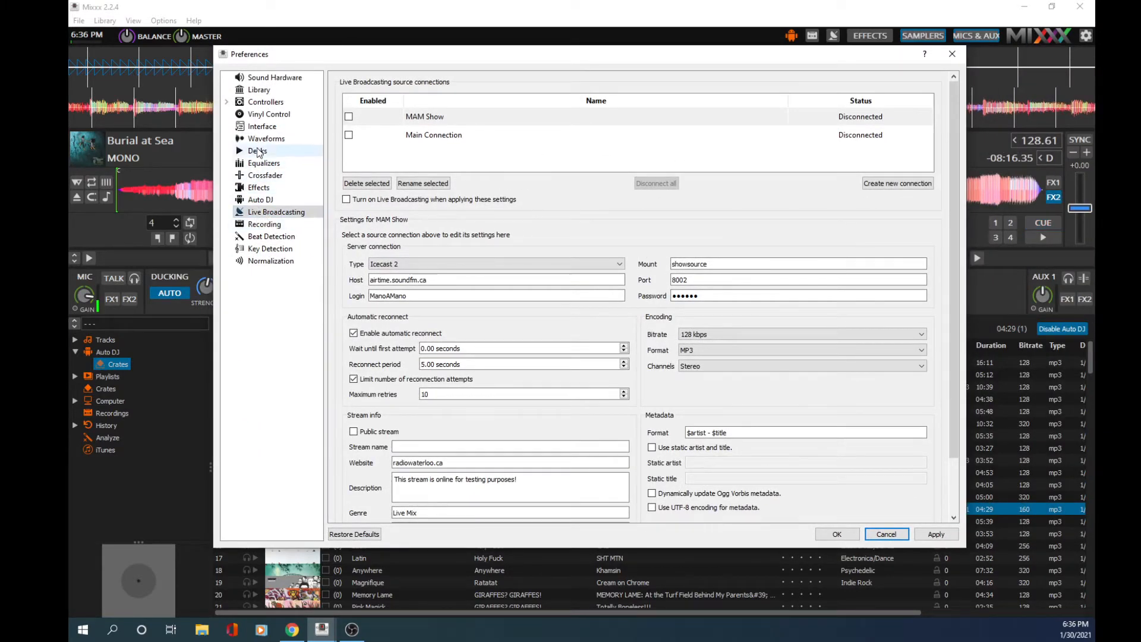
click(275, 78)
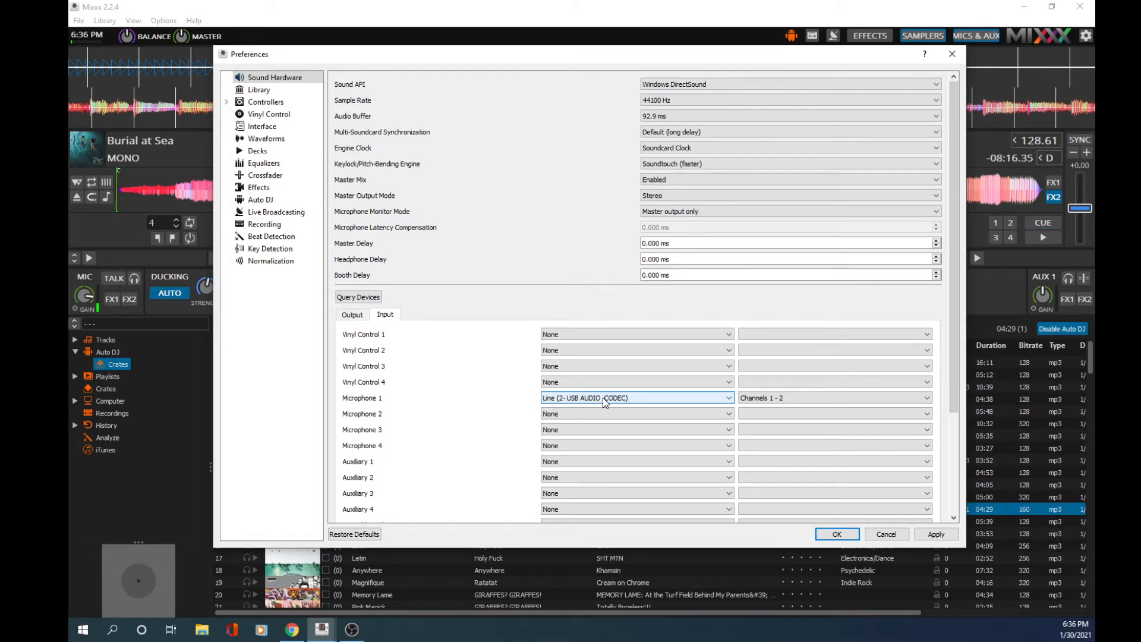
click(731, 401)
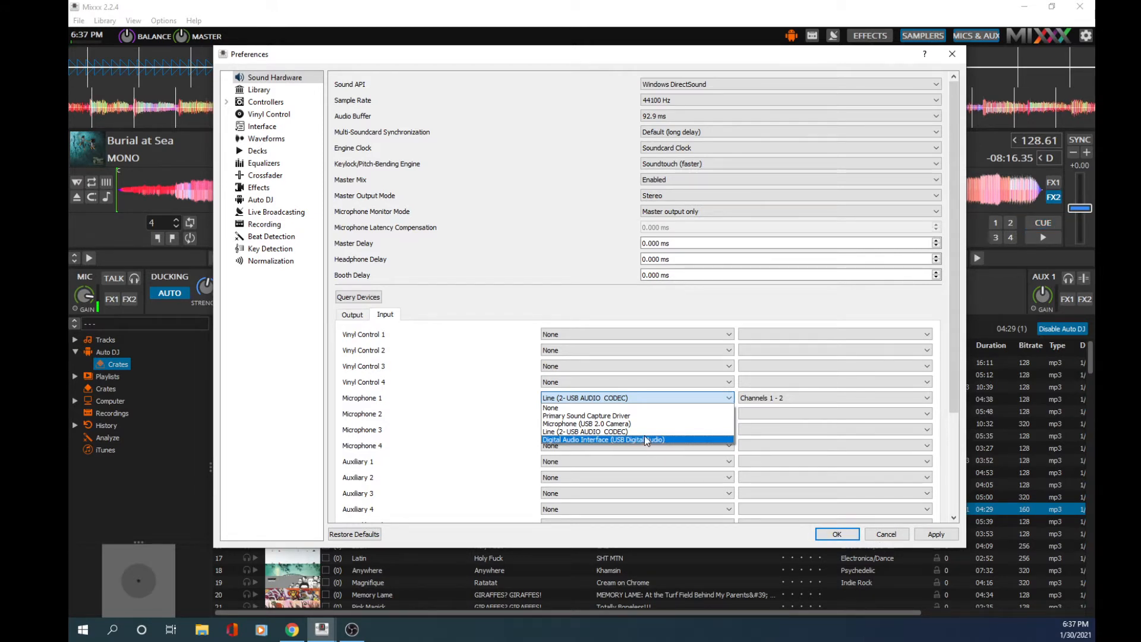
click(607, 432)
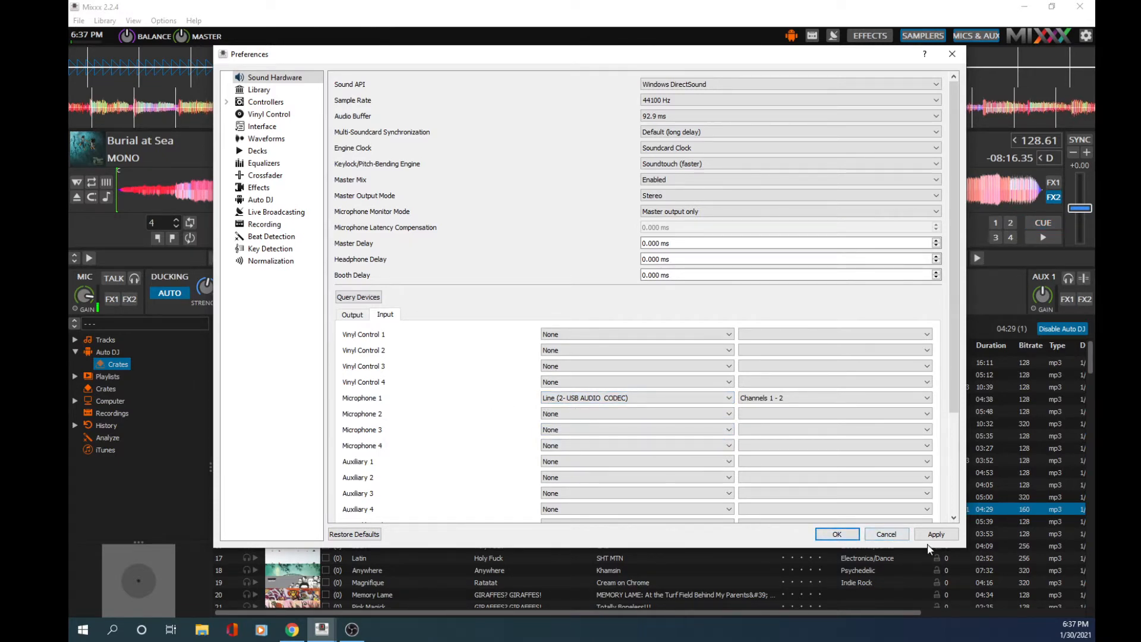
click(837, 534)
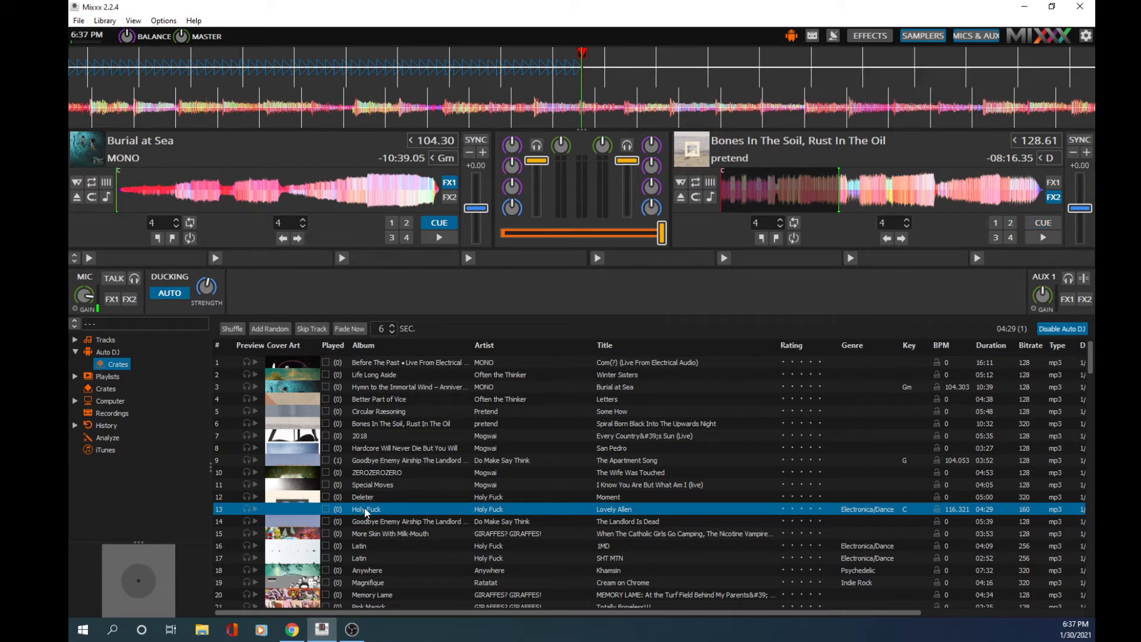
Browse the library's Tracks, Auto DJ and iTunes sections, dismiss the iTunes library selection, and return to the Auto DJ queue.
click(106, 340)
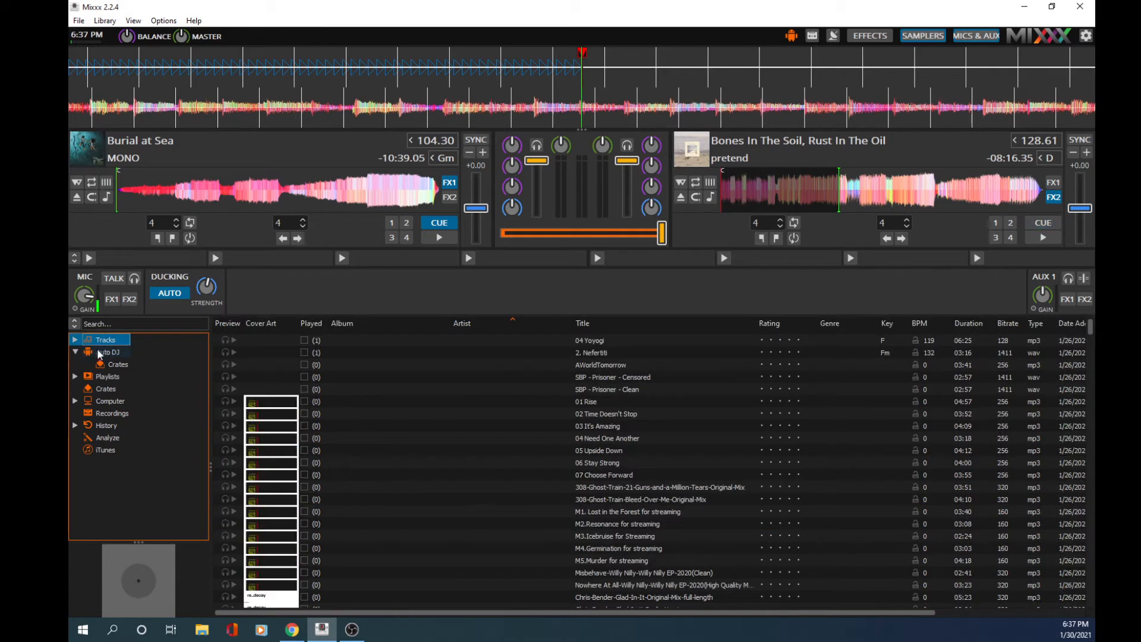
click(106, 352)
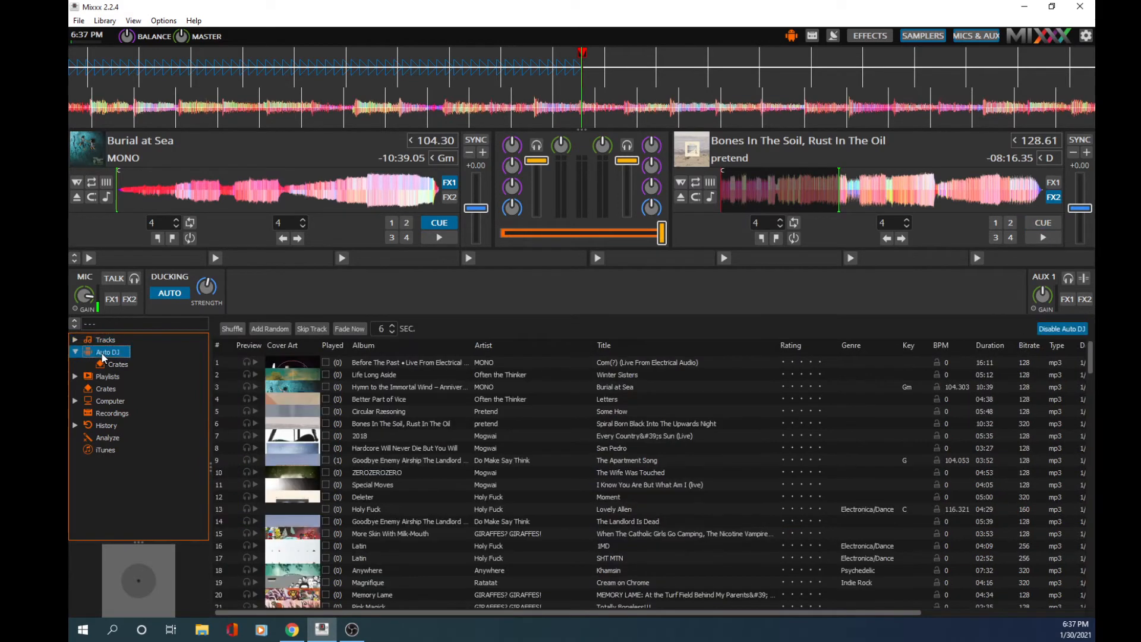
click(104, 450)
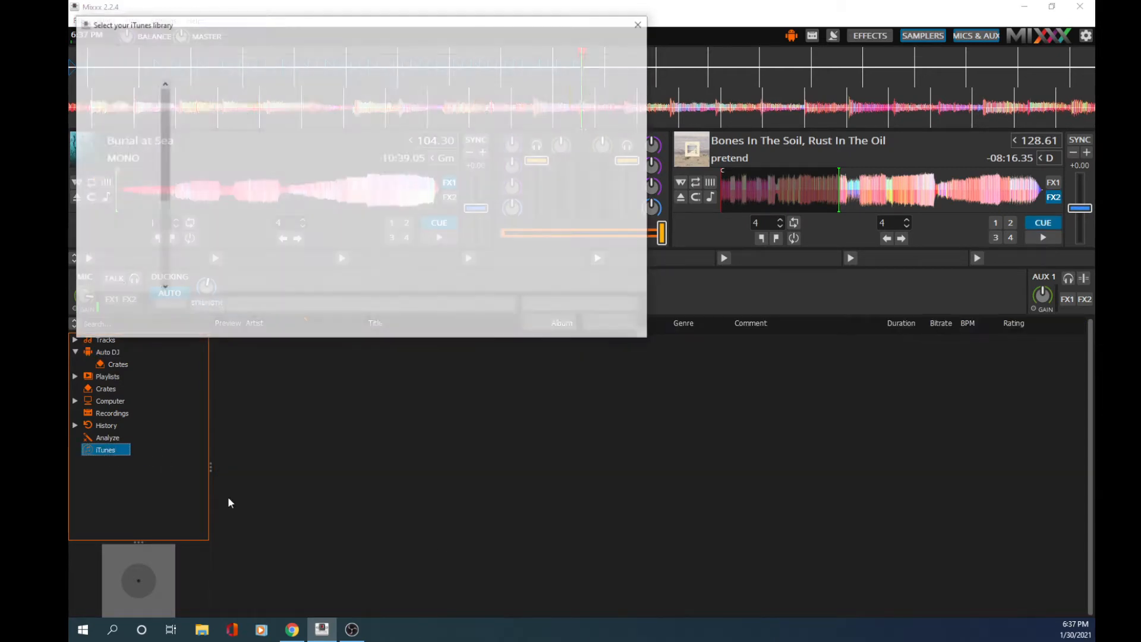
click(623, 323)
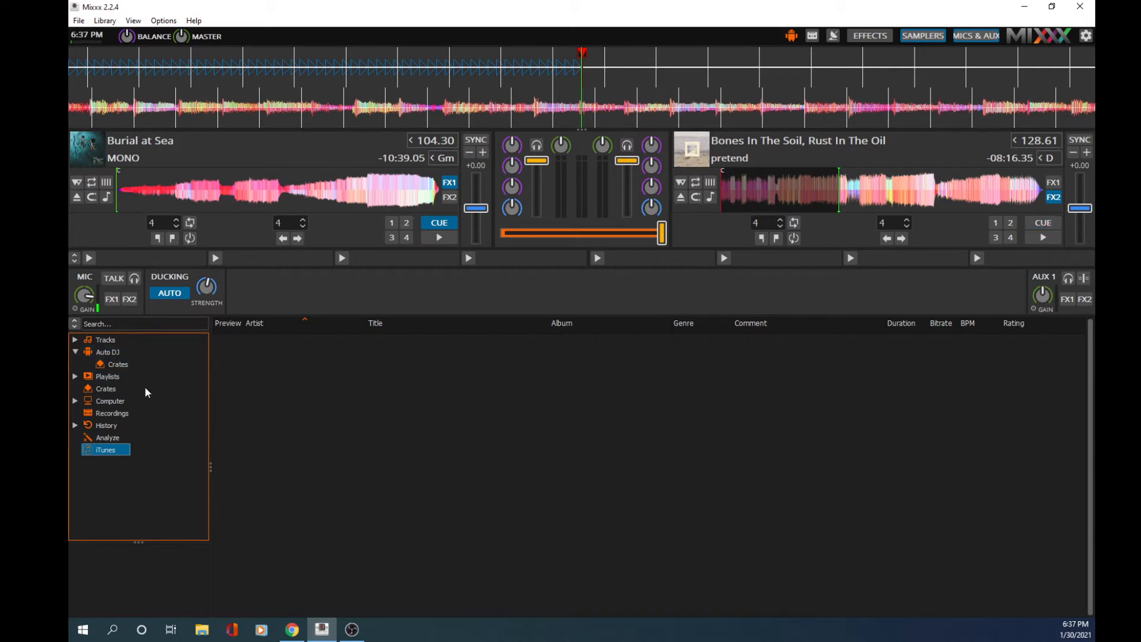
click(111, 353)
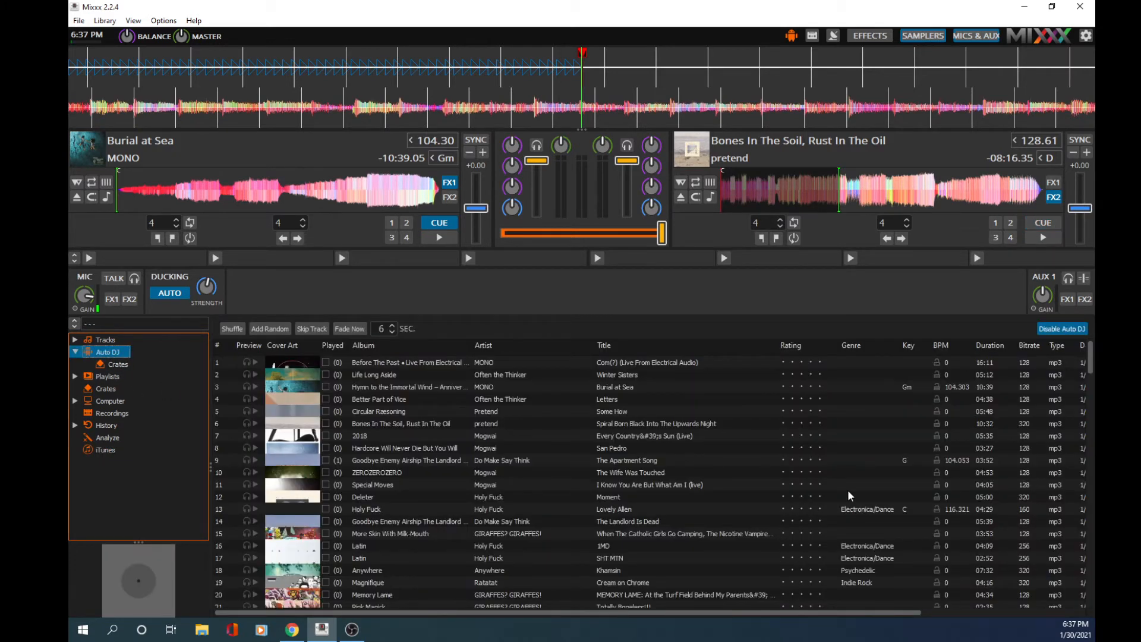